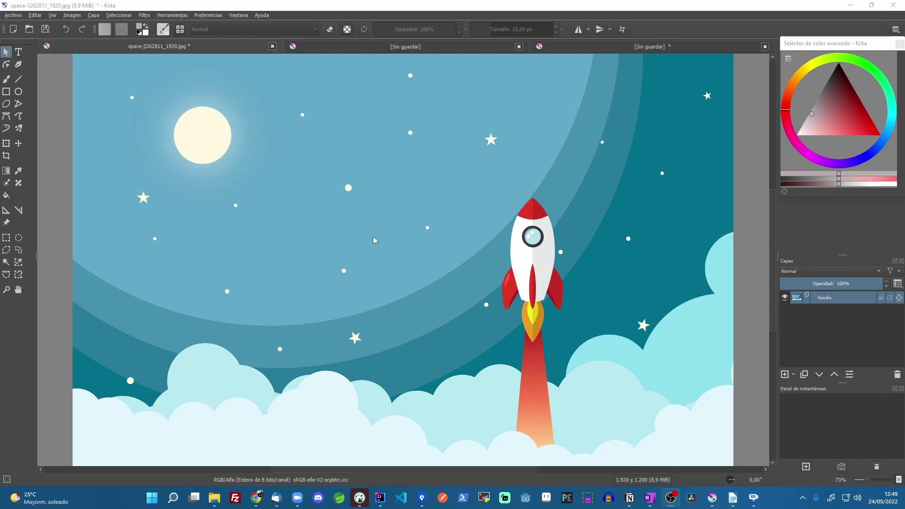
- Start a magnetic selection at the rocket's nose, tracing down its left edge to the fin
{"action": "left_click", "coordinate": [19, 277]}
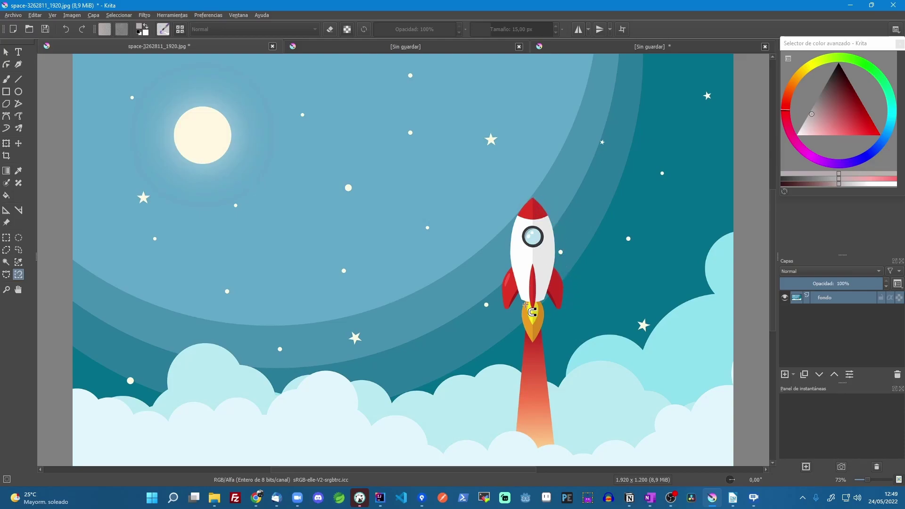
{"action": "left_click", "coordinate": [531, 196]}
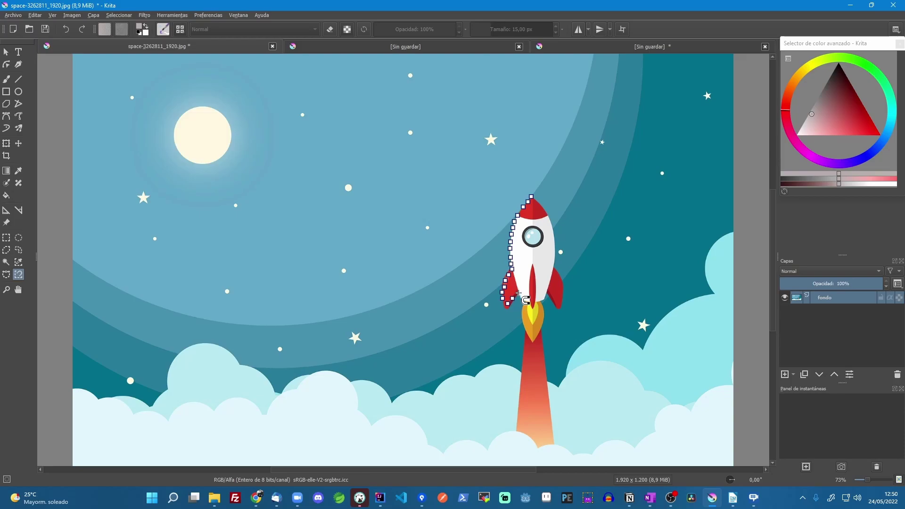
- Anchor the outline along the rocket's bottom and right fin, then close it, leaving out the flame
{"action": "left_click", "coordinate": [521, 300]}
{"action": "left_click", "coordinate": [531, 306]}
{"action": "left_click", "coordinate": [537, 302]}
{"action": "left_click", "coordinate": [547, 295]}
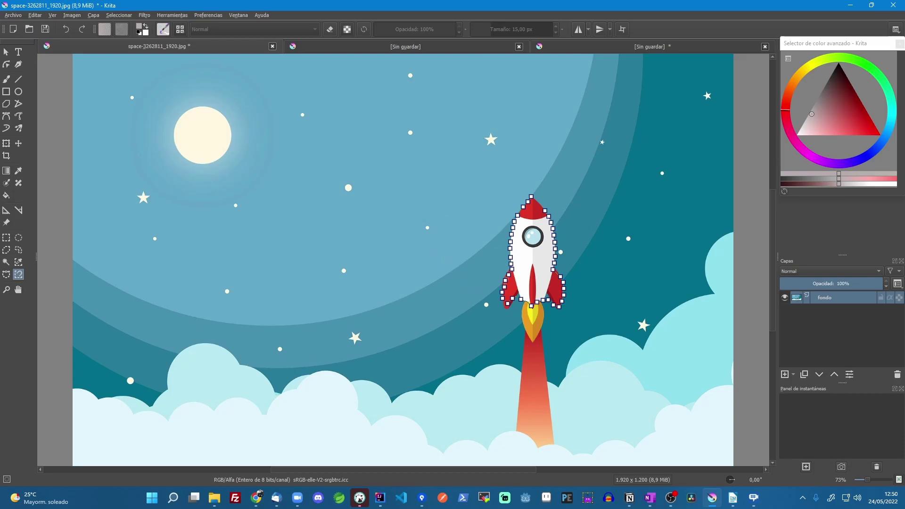
{"action": "key", "text": "alt+Tab"}
{"action": "left_click", "coordinate": [528, 307]}
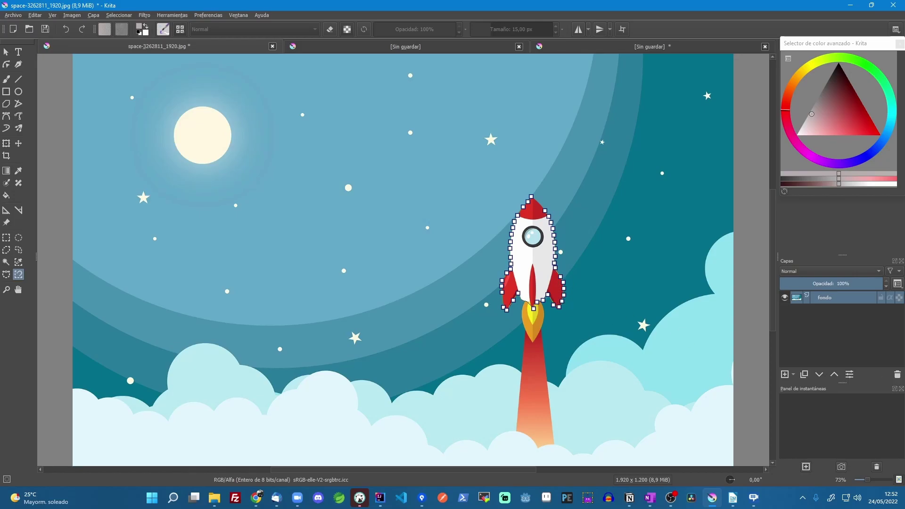
{"action": "key", "text": "Return"}
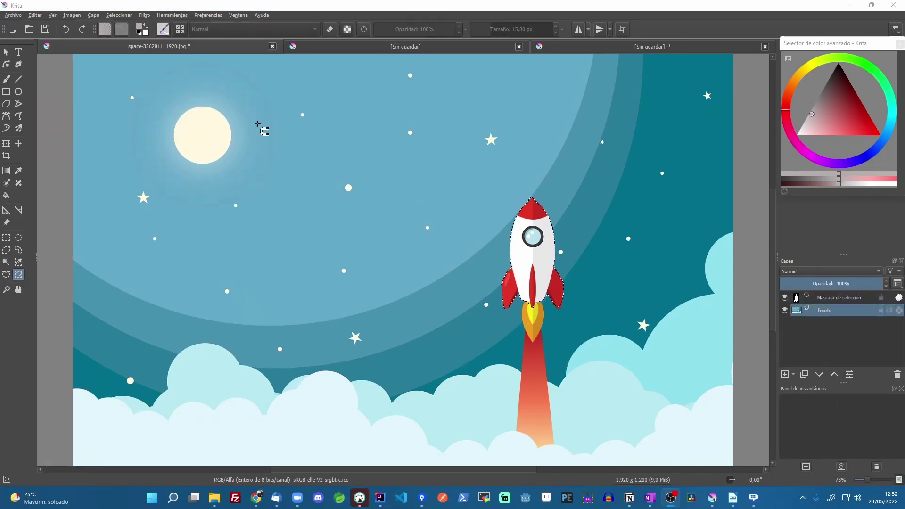
{"action": "left_click", "coordinate": [35, 15]}
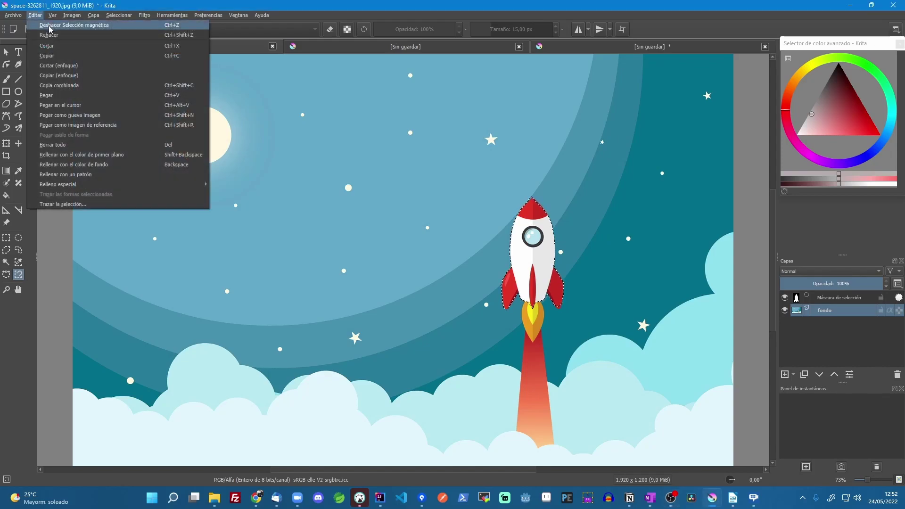
{"action": "left_click", "coordinate": [85, 76]}
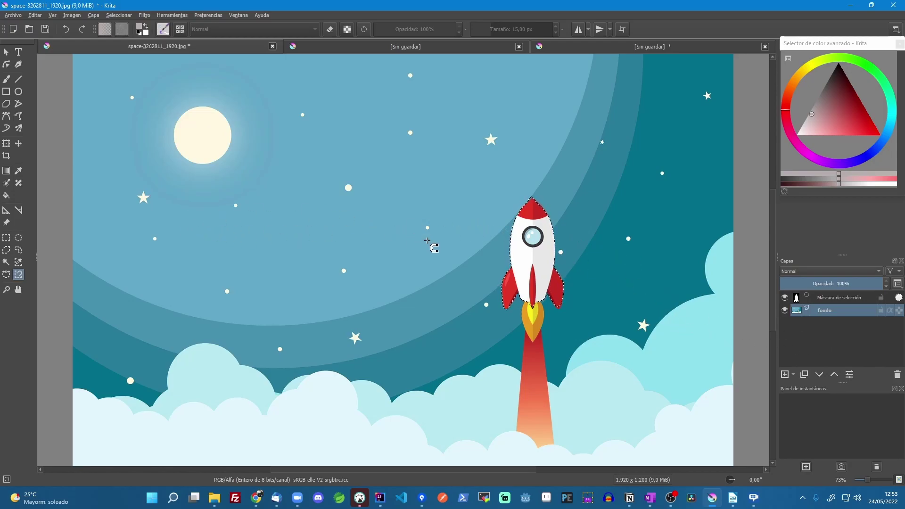
{"action": "key", "text": "alt+Tab"}
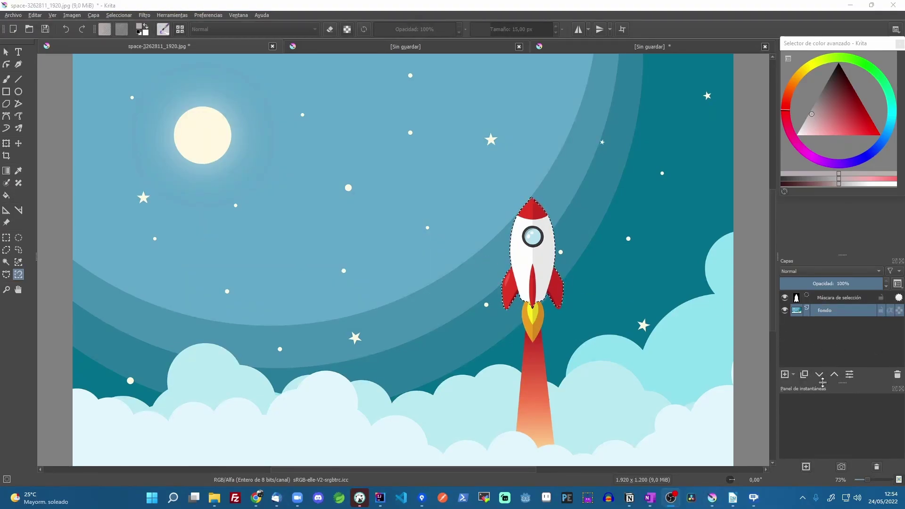
- Add a paint layer, make Capa de pintura 1 active, and toggle fondo's visibility off and on
{"action": "left_click", "coordinate": [785, 377]}
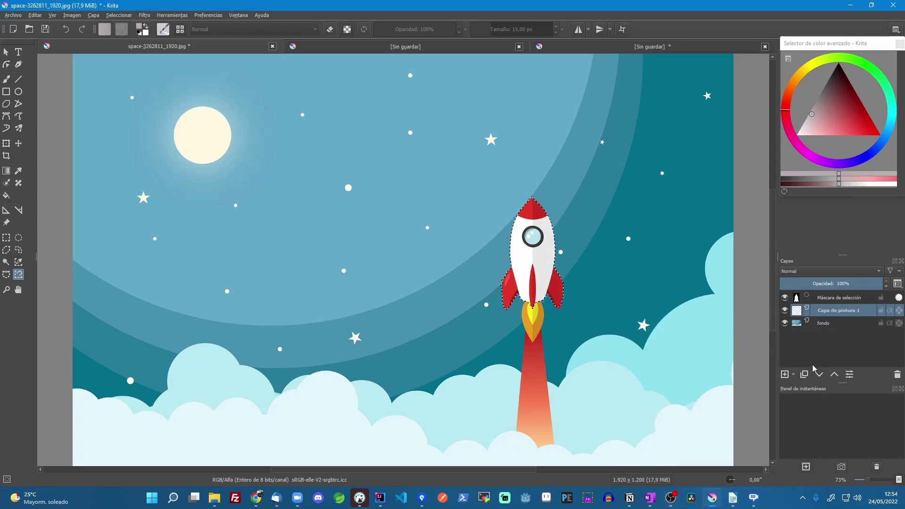
{"action": "left_click", "coordinate": [837, 300]}
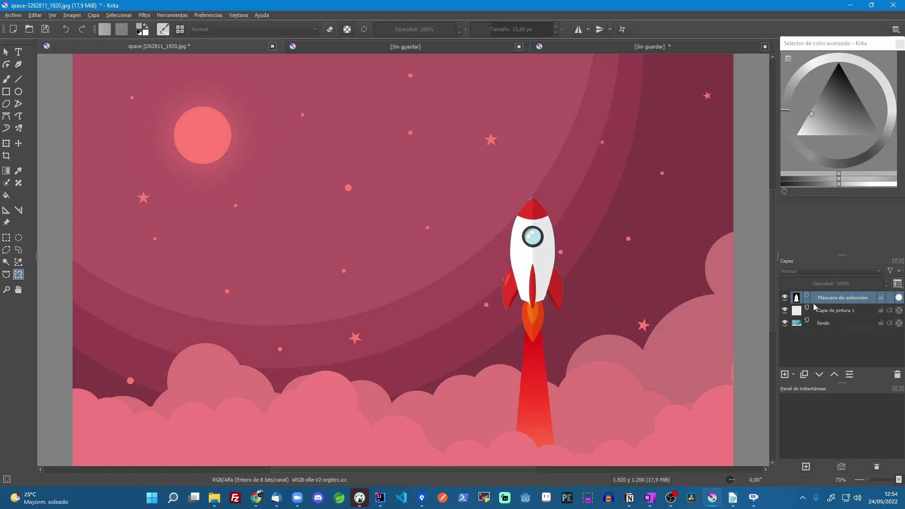
{"action": "left_click", "coordinate": [830, 315]}
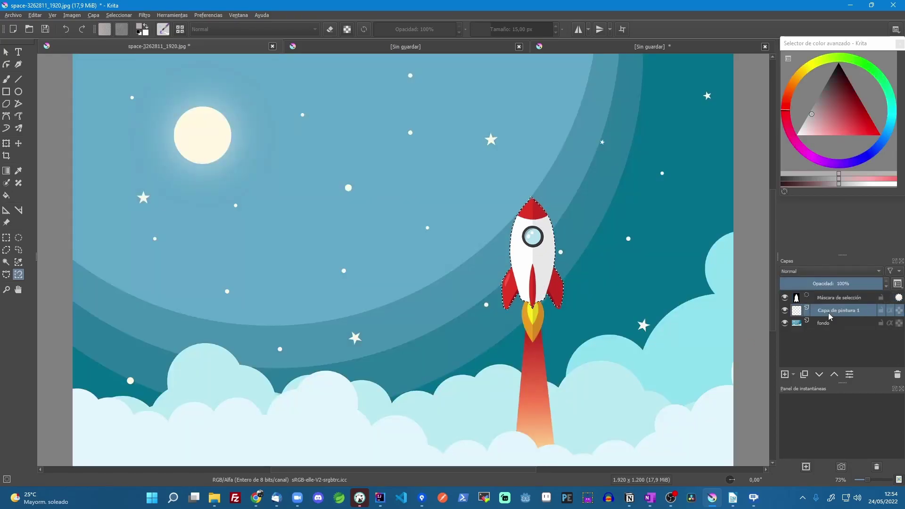
{"action": "left_click", "coordinate": [785, 323]}
{"action": "left_click", "coordinate": [786, 323]}
- Paste the rocket onto its own layer, then hide the layers beneath it and the selection mask
{"action": "key", "text": "ctrl+v"}
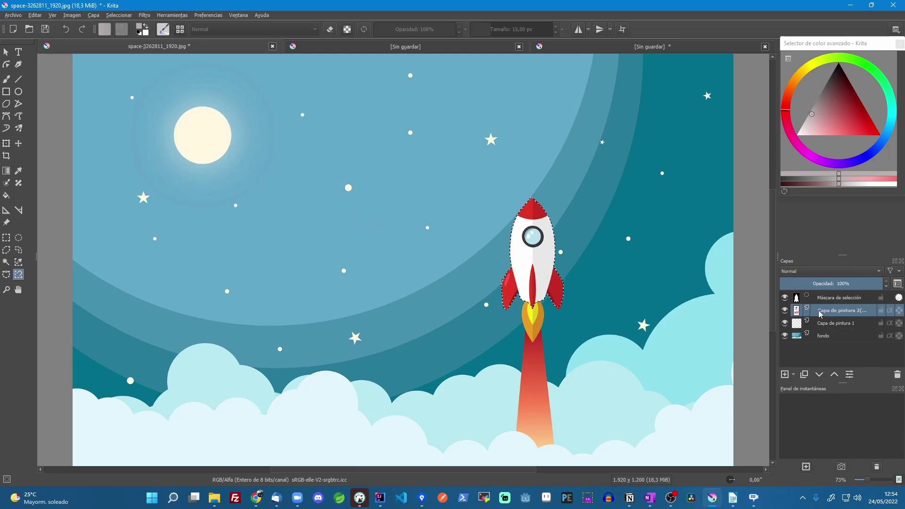
{"action": "left_click", "coordinate": [785, 323]}
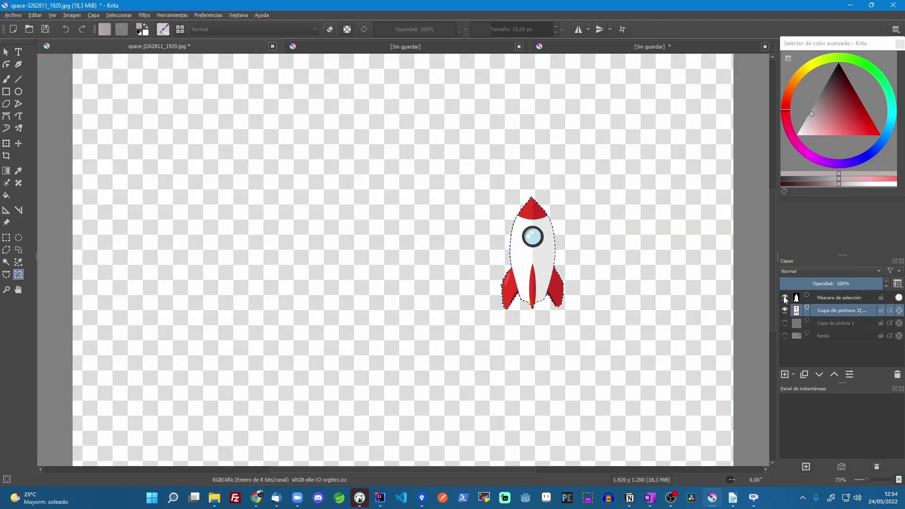
{"action": "left_click", "coordinate": [785, 298]}
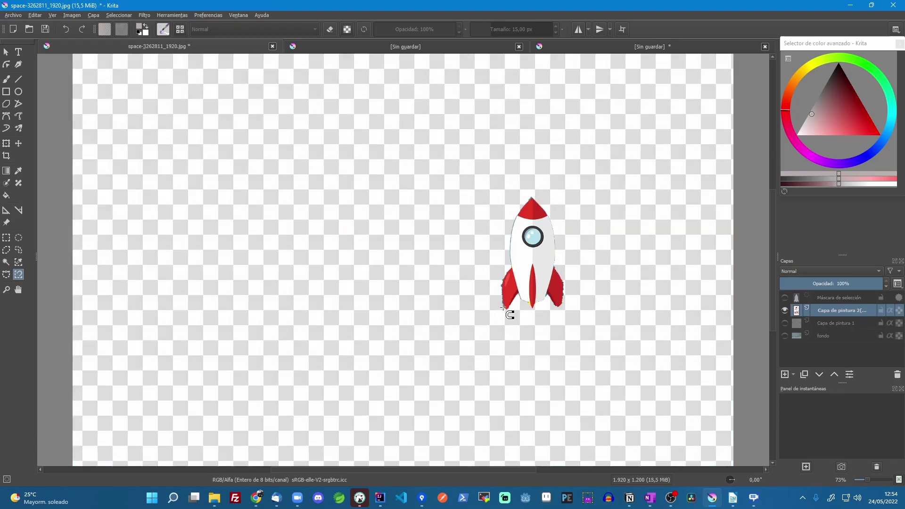